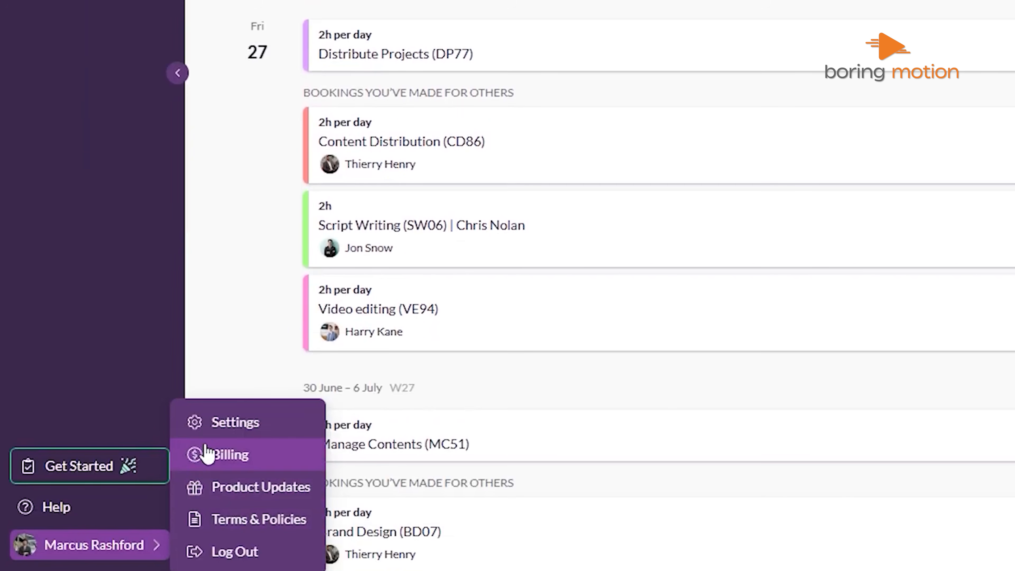
# - Open the account settings
pyautogui.click(187, 429)
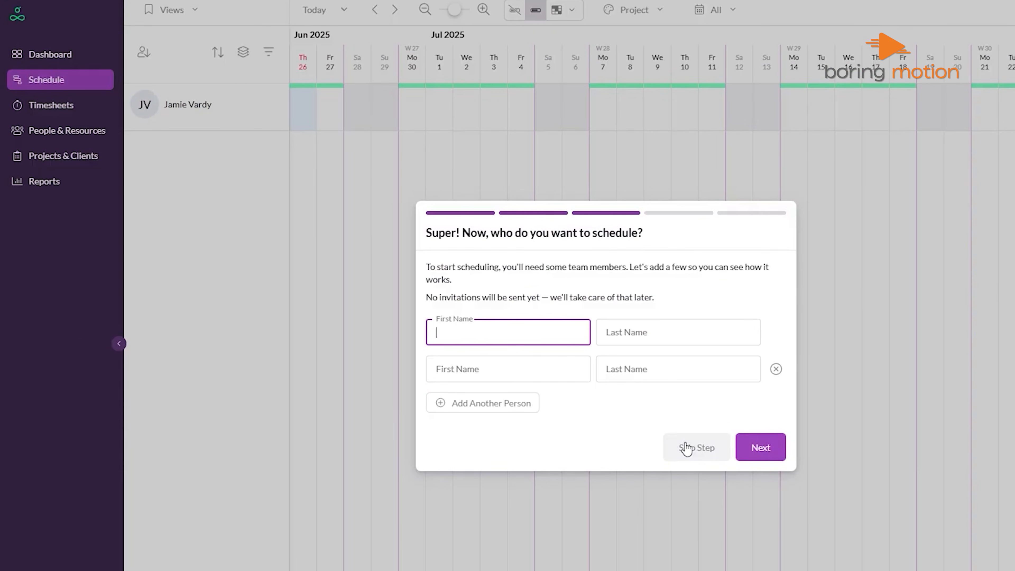
# - Skip adding team members and projects in the onboarding wizard, and finish it to start scheduling
pyautogui.click(687, 448)
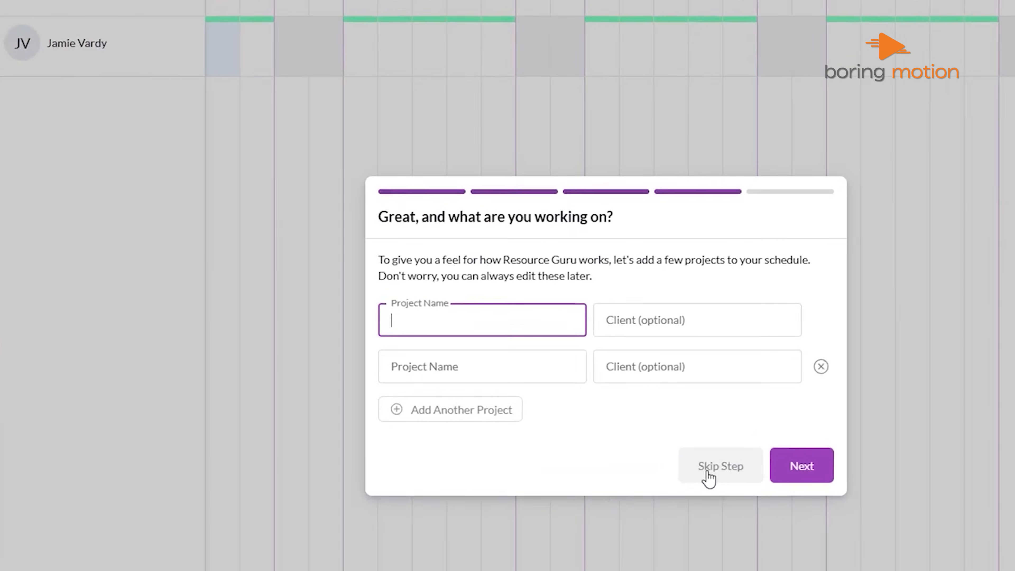
pyautogui.click(709, 477)
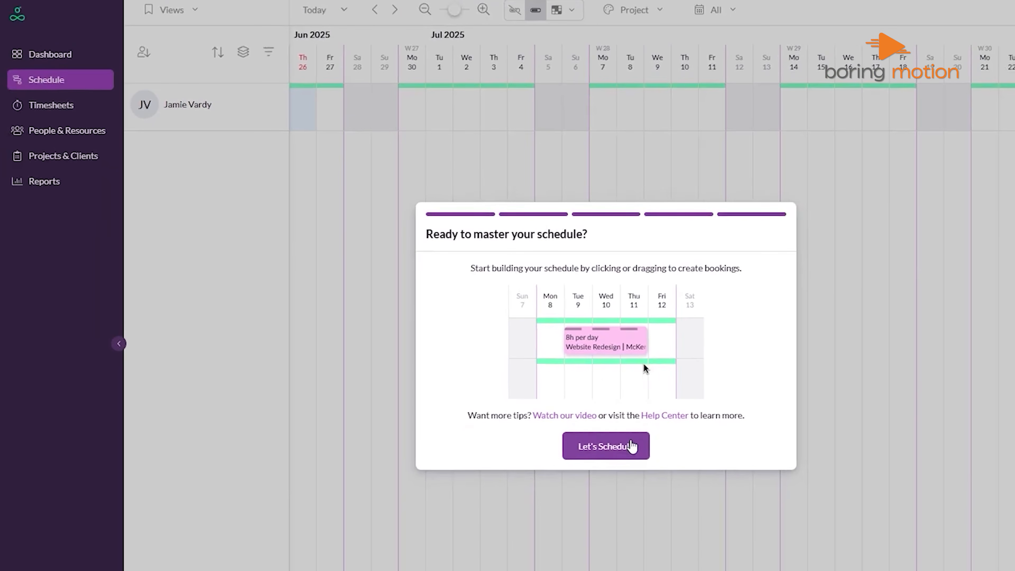
pyautogui.click(646, 502)
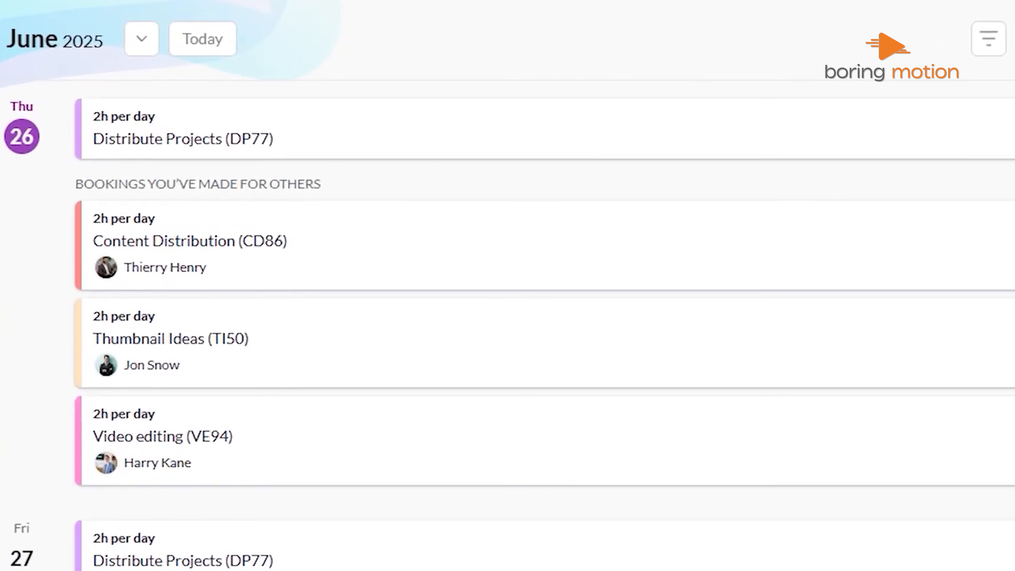
# - Look through the dashboard's upcoming bookings from late June into July, and check the calendar sync options
pyautogui.scroll(-10, 543, 300)
pyautogui.scroll(-8, 543, 300)
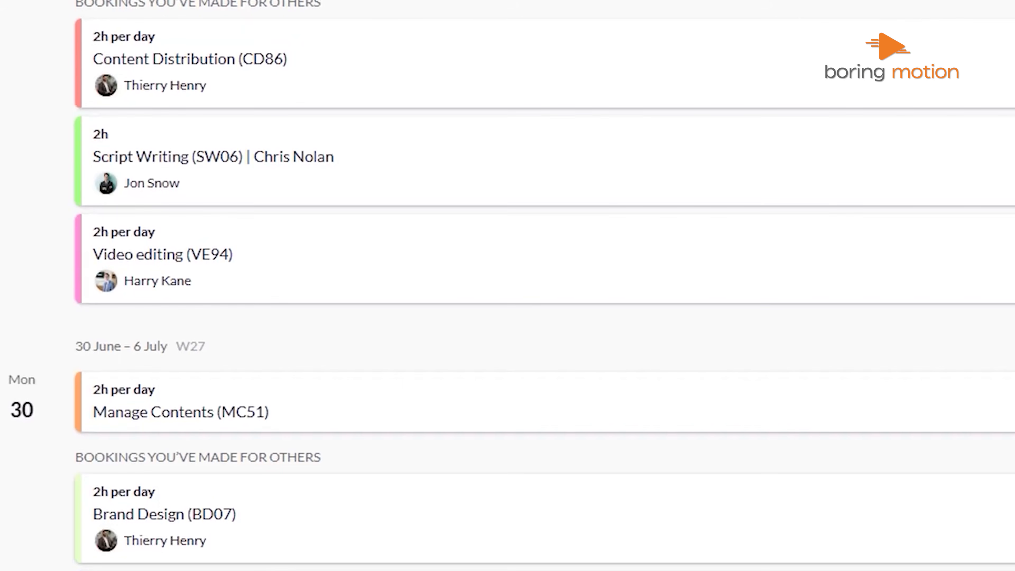
pyautogui.scroll(-5, 543, 300)
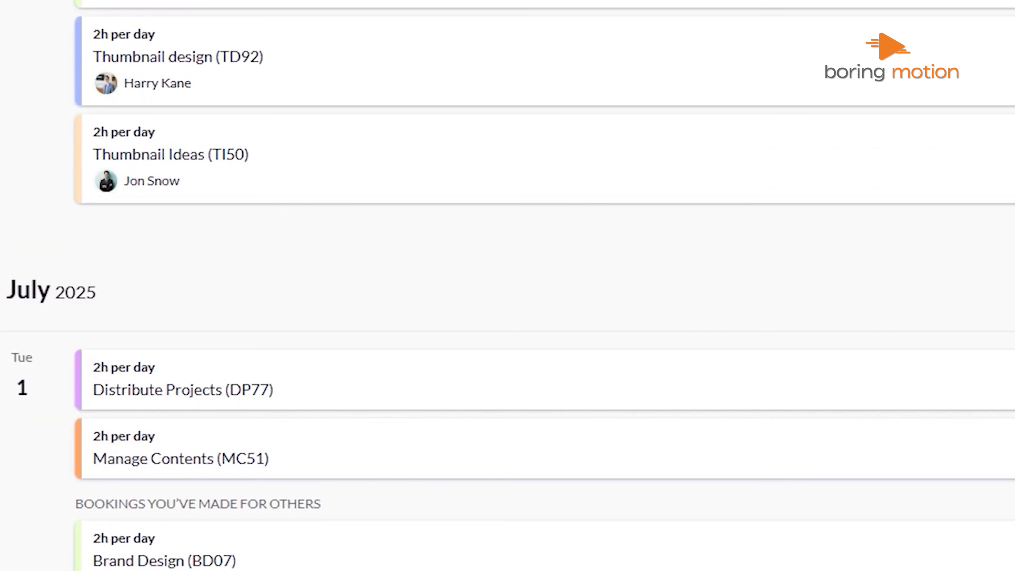
pyautogui.scroll(3, 825, 400)
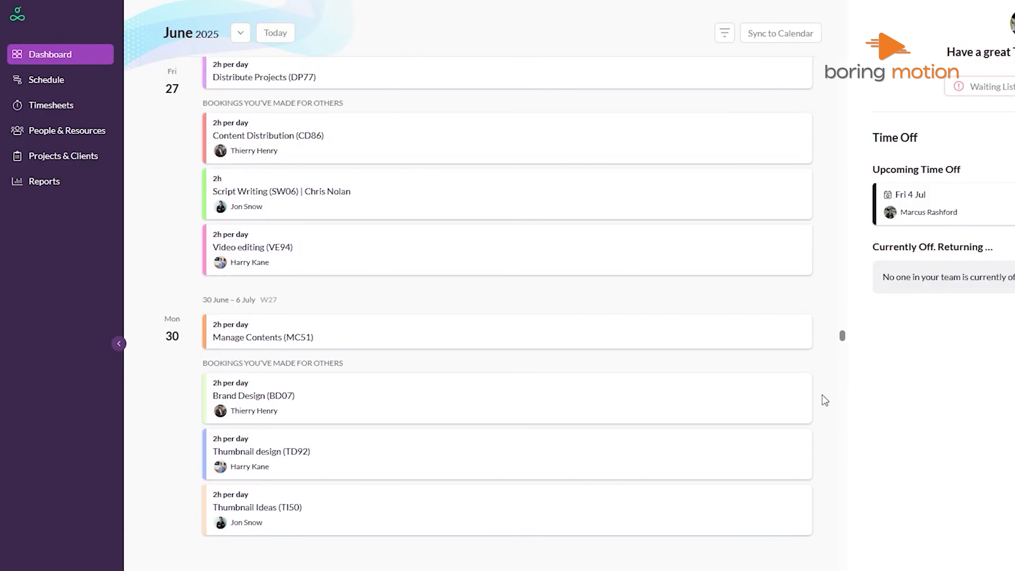
pyautogui.scroll(2, 825, 400)
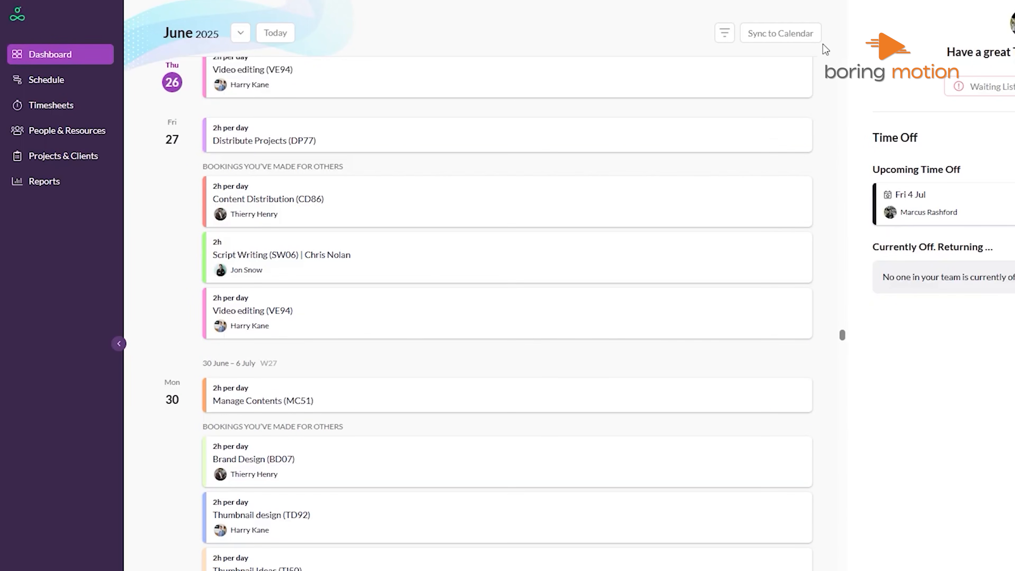
pyautogui.click(815, 35)
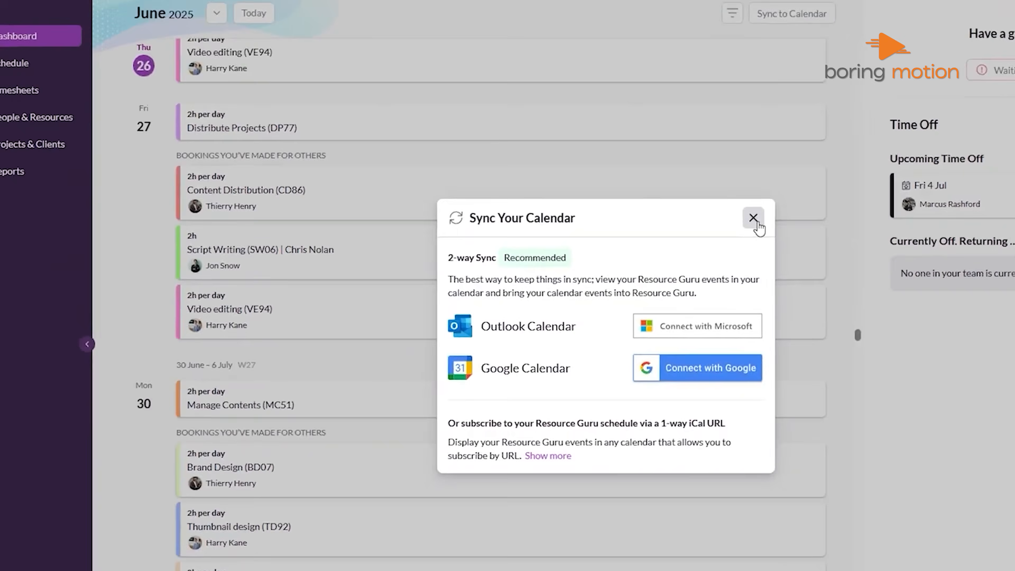
pyautogui.click(755, 219)
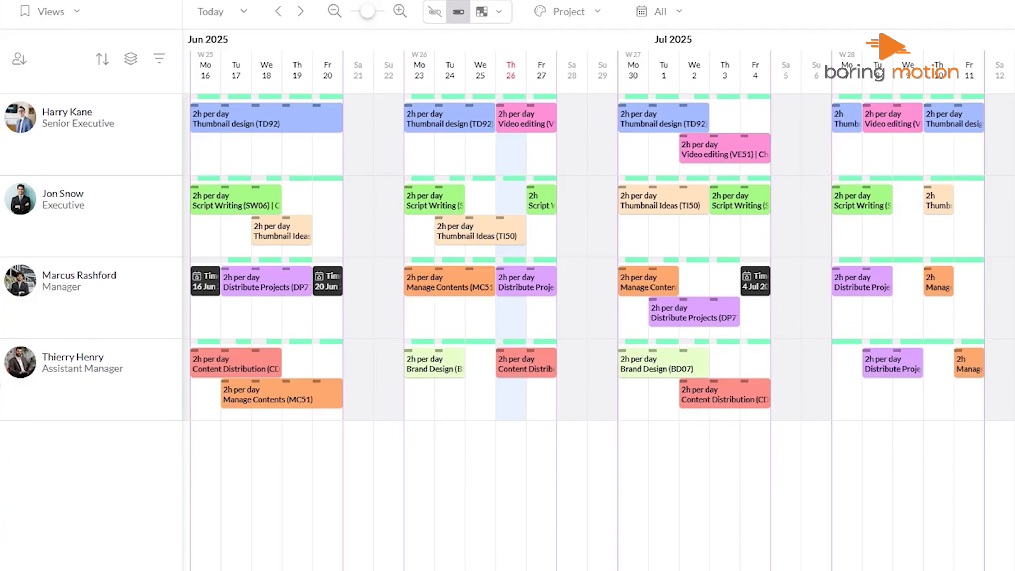
# - Book the Executive on the Thumbnail design (TD92) project for 1 hour per day from 10 to 11 Jul 2025
pyautogui.moveTo(978, 242); pyautogui.dragTo(943, 243)
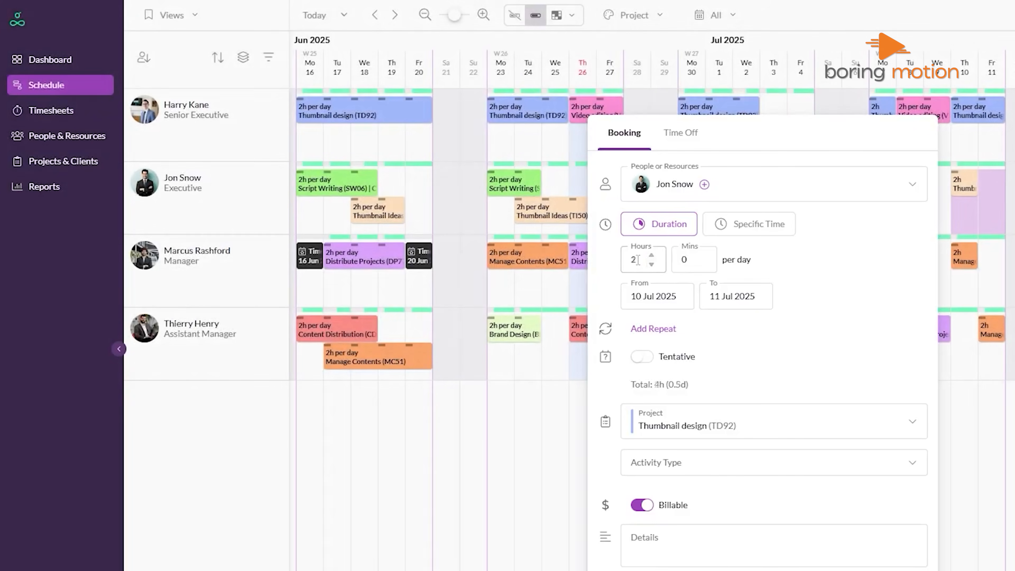
pyautogui.click(638, 260)
pyautogui.press('BackSpace')
pyautogui.write('1')
pyautogui.press('Return')
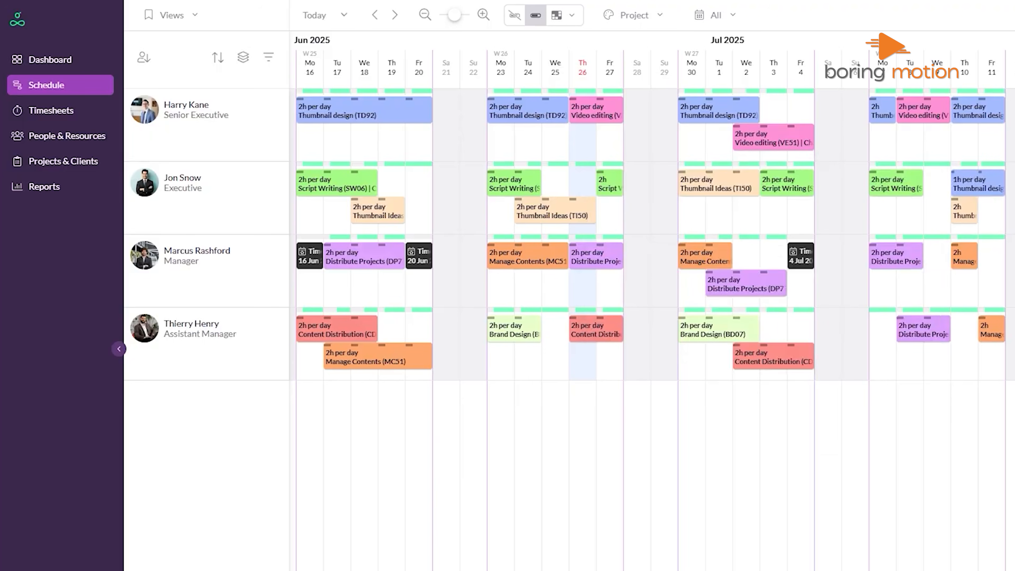
# - Add a day of time off for the Manager on 9 Jul 2025
pyautogui.click(940, 297)
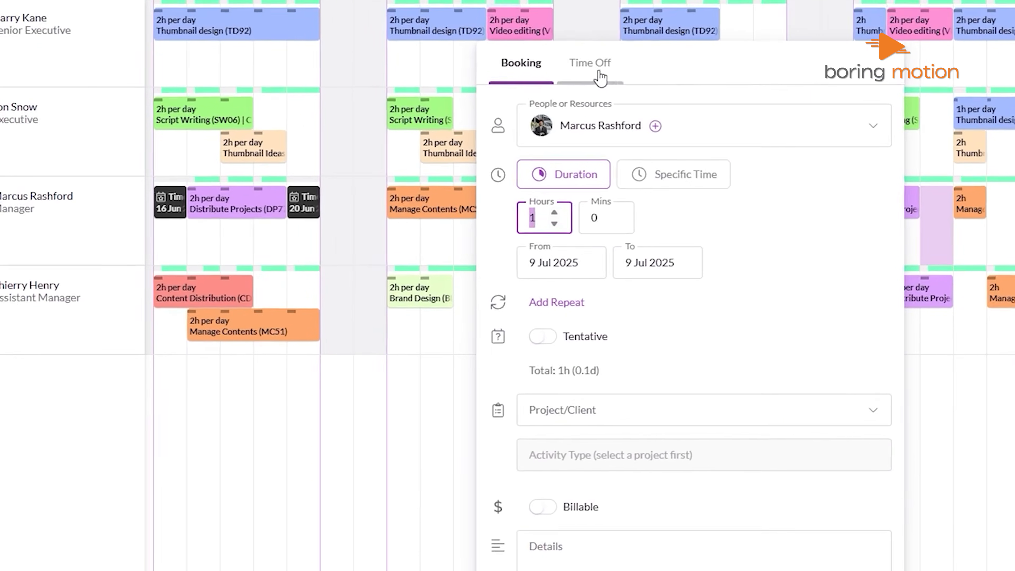
pyautogui.click(654, 141)
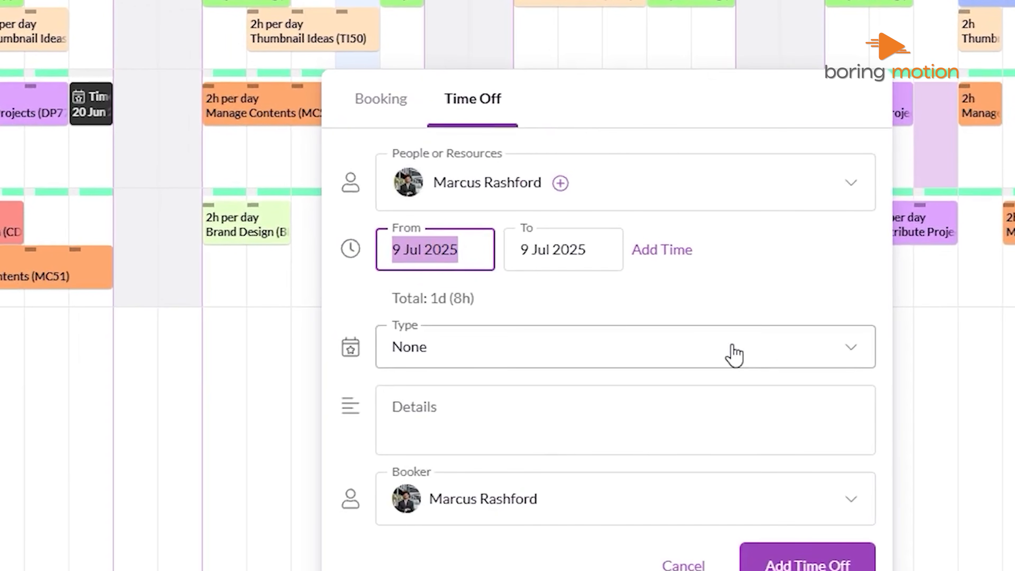
pyautogui.click(798, 556)
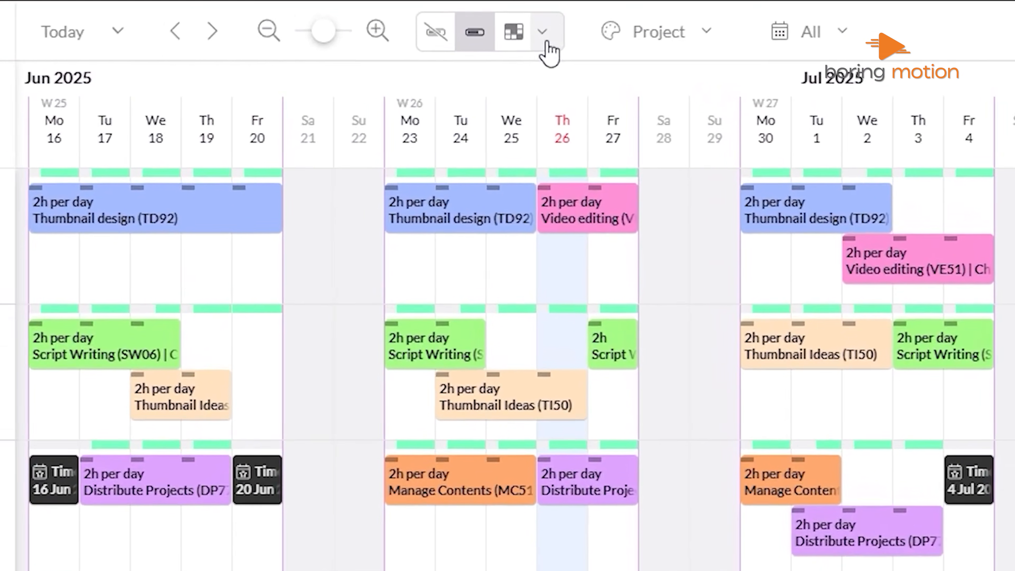
# - Display the schedule as a Billable Utilization heatmap, and switch it to Hours Available
pyautogui.click(569, 16)
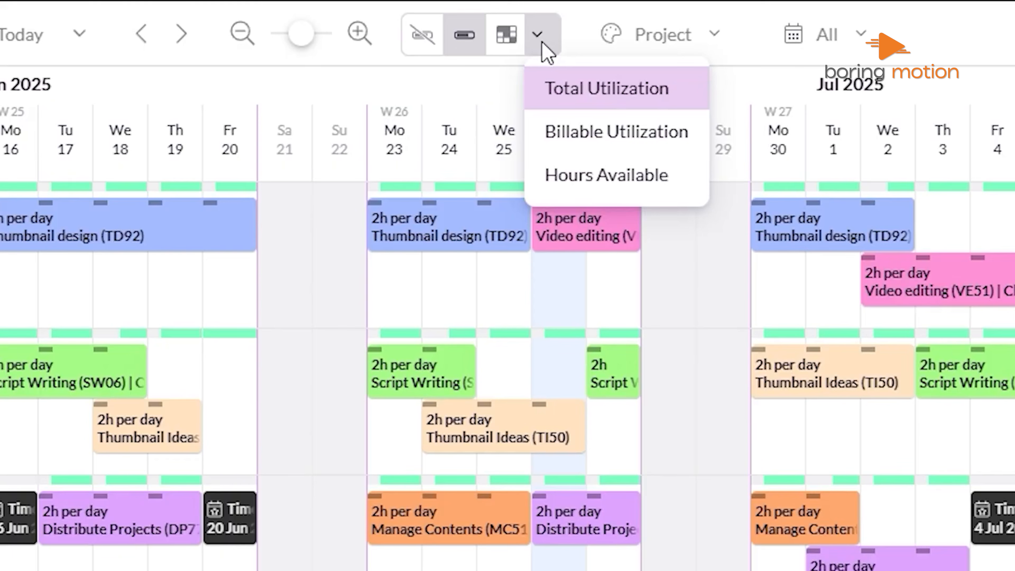
pyautogui.click(555, 89)
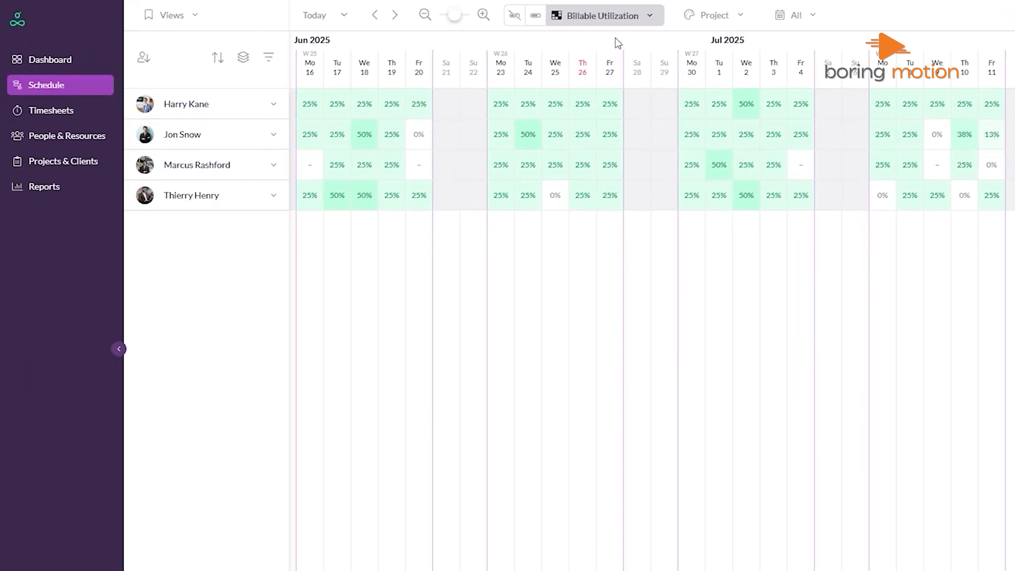
pyautogui.click(638, 16)
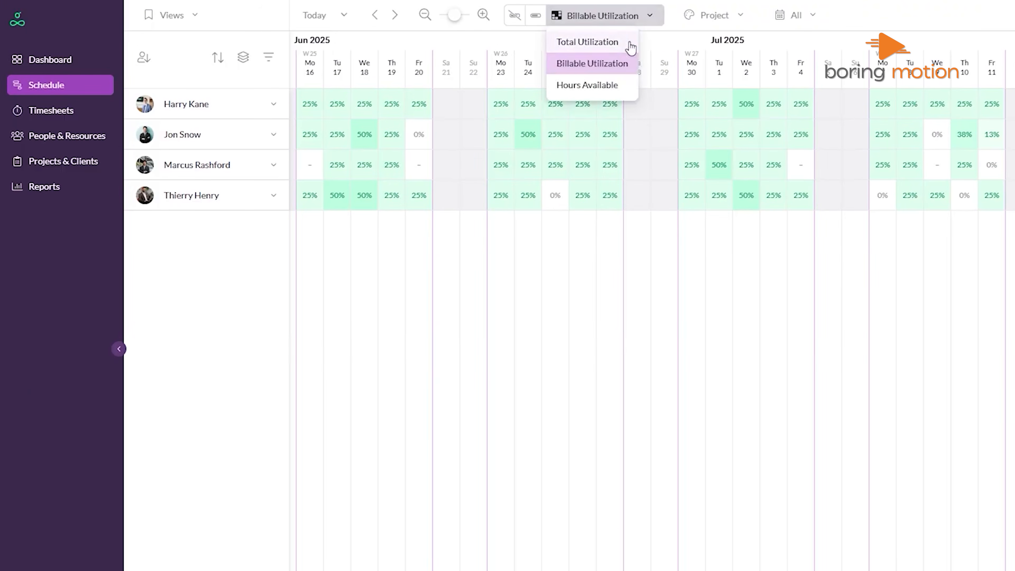
pyautogui.click(614, 84)
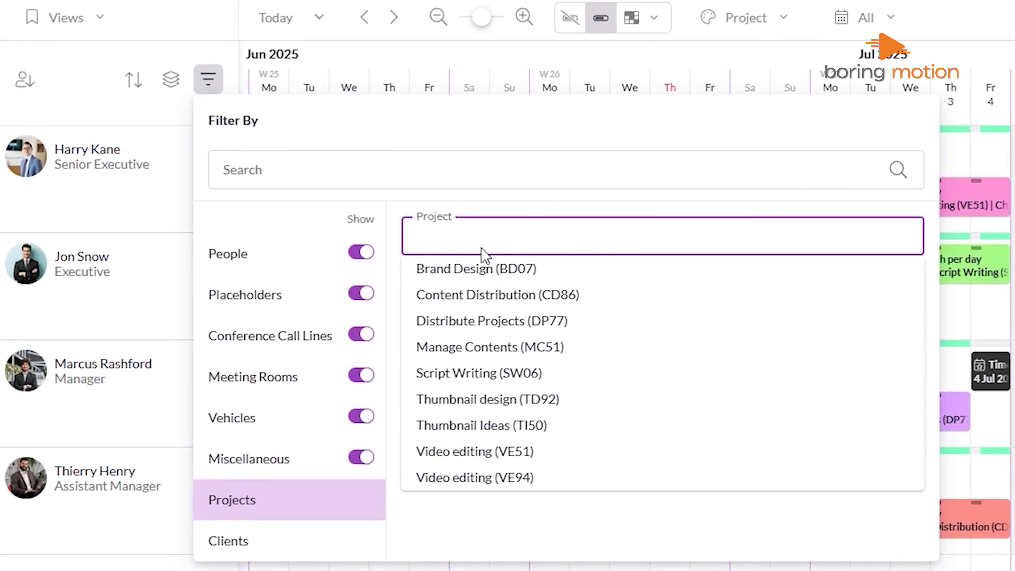
# - Filter the schedule by the Brand Design (BD07) project
pyautogui.click(482, 267)
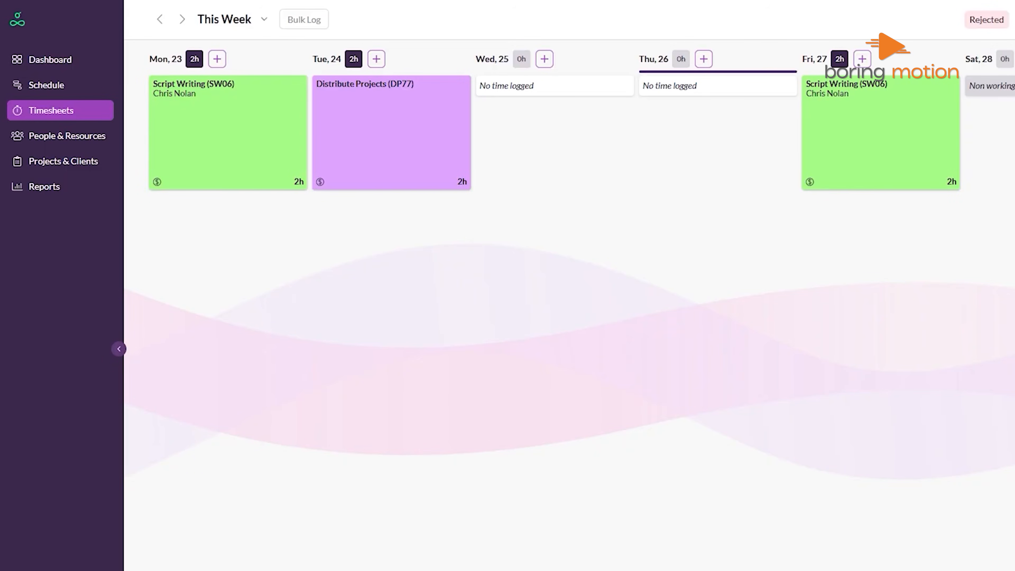
# - Log a billable 2-hour timesheet entry for Brand Design (BD07) on 26 Jun 2025 with the note "needed extra time to complete this one :)"
pyautogui.click(711, 59)
pyautogui.click(671, 282)
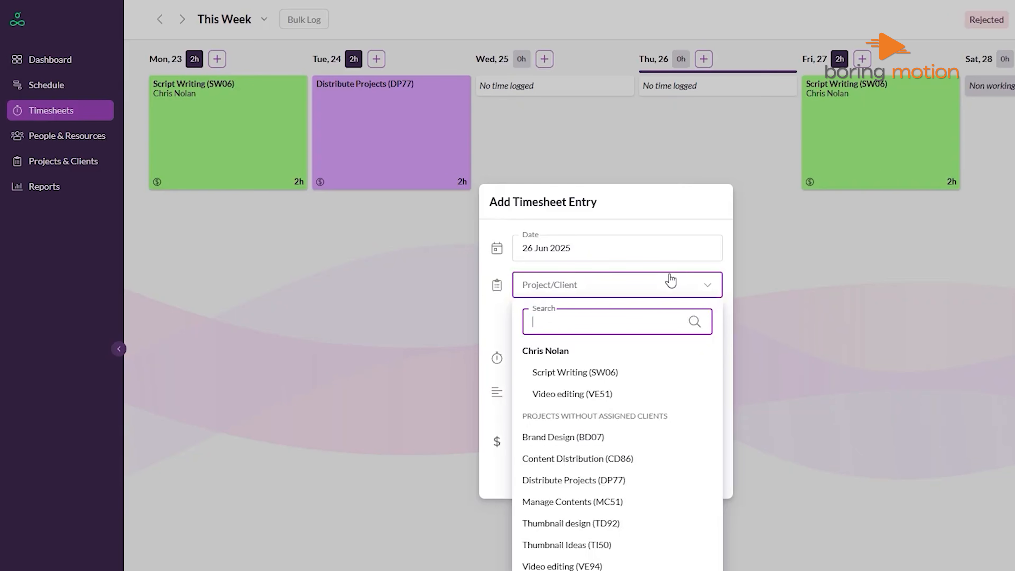
pyautogui.click(634, 438)
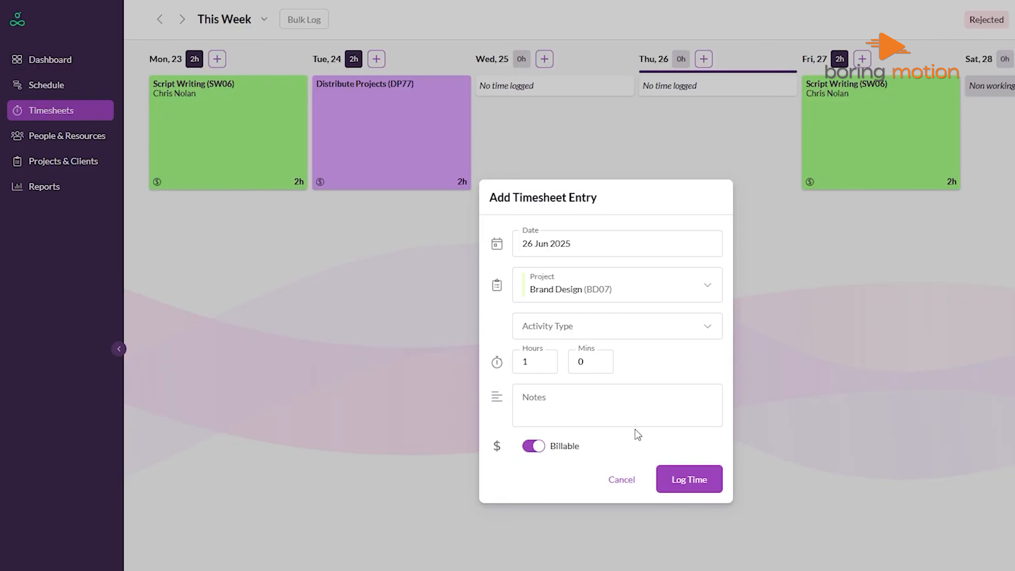
pyautogui.click(544, 359)
pyautogui.click(566, 409)
pyautogui.write('needed extra time to complete this one :)')
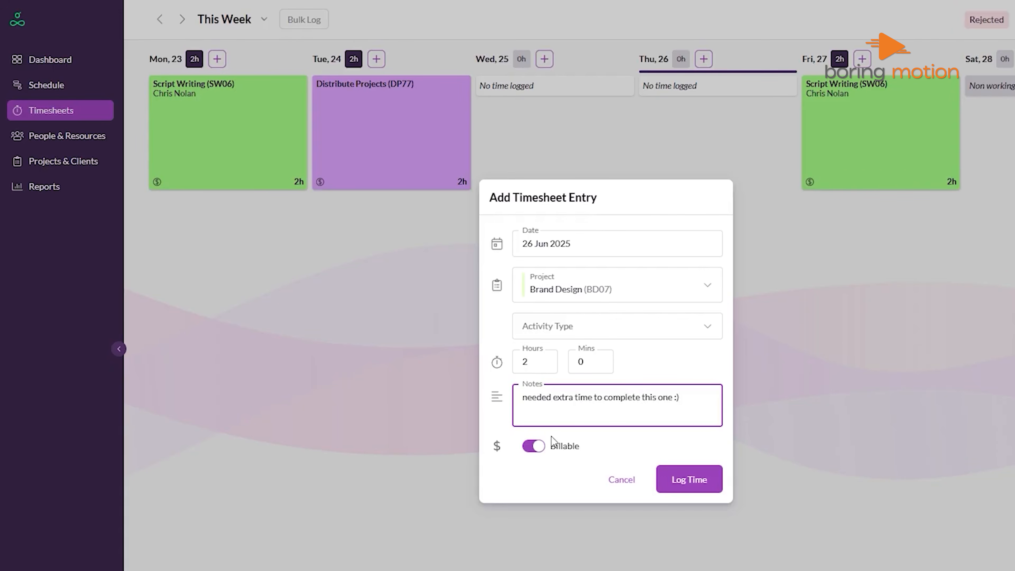
pyautogui.click(540, 449)
pyautogui.click(542, 449)
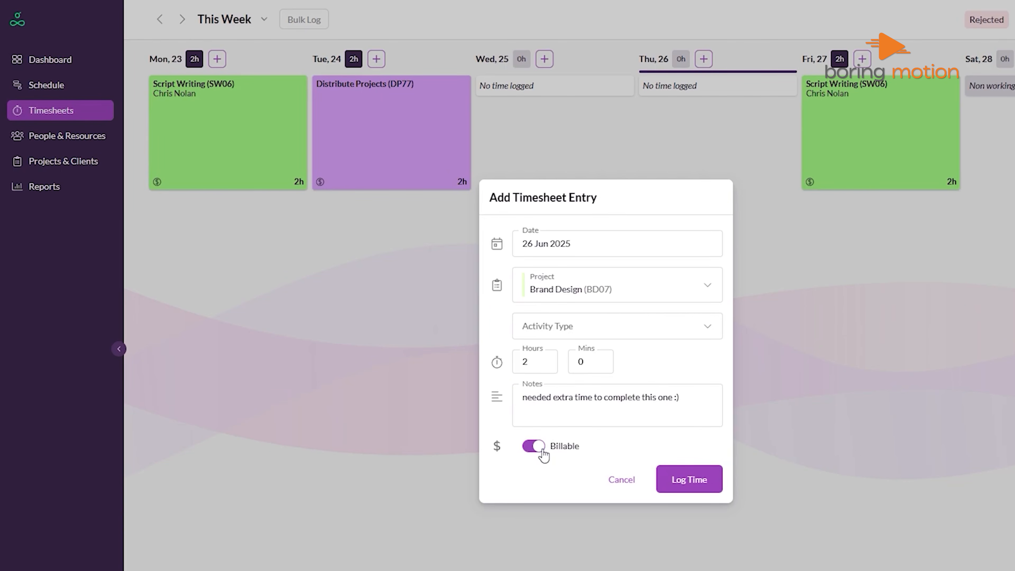
pyautogui.click(673, 478)
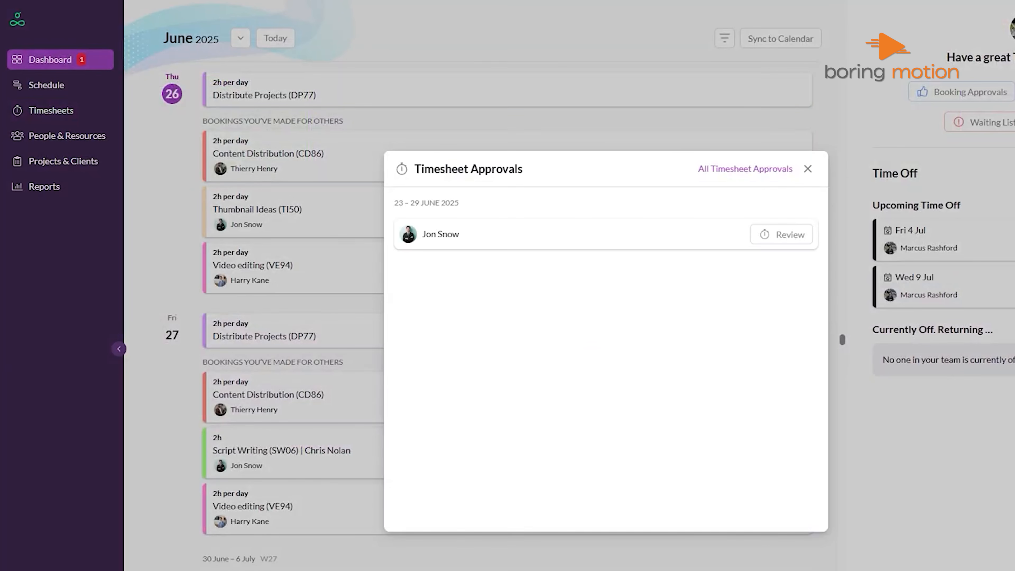
# - Review the Executive's submitted timesheet for 23–29 June 2025, and approve it
pyautogui.click(791, 238)
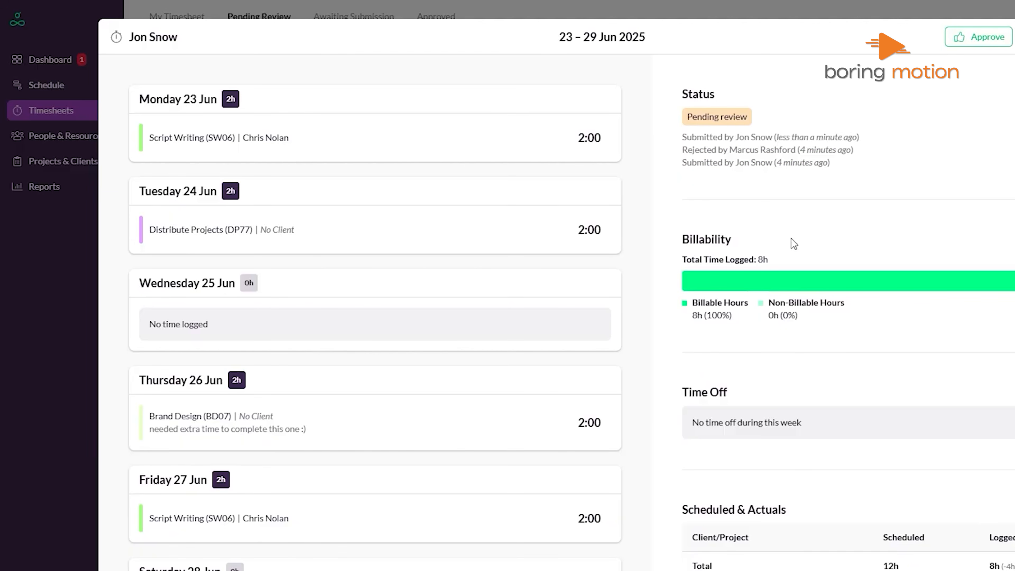
pyautogui.click(1007, 46)
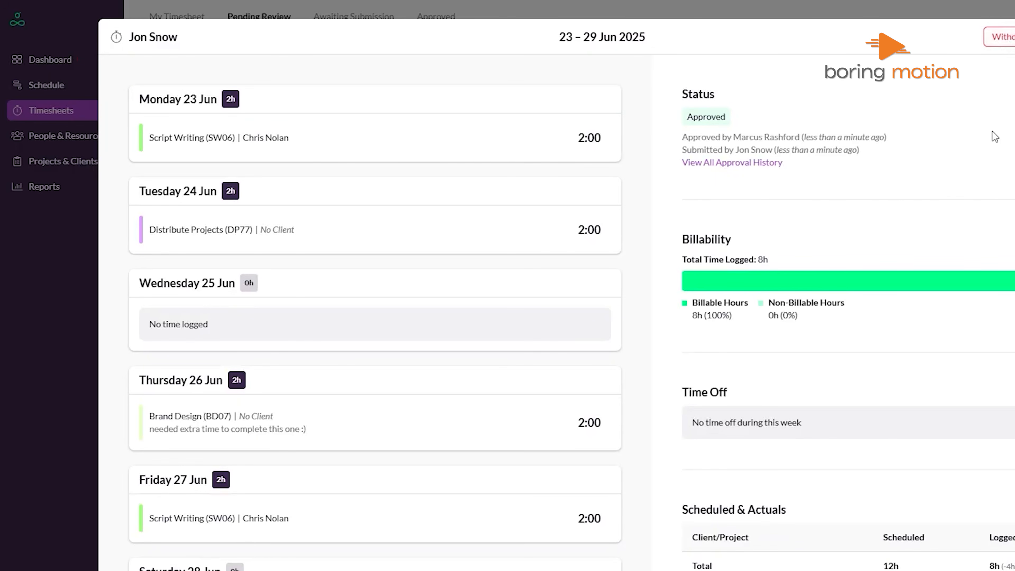
pyautogui.scroll(-3, 987, 188)
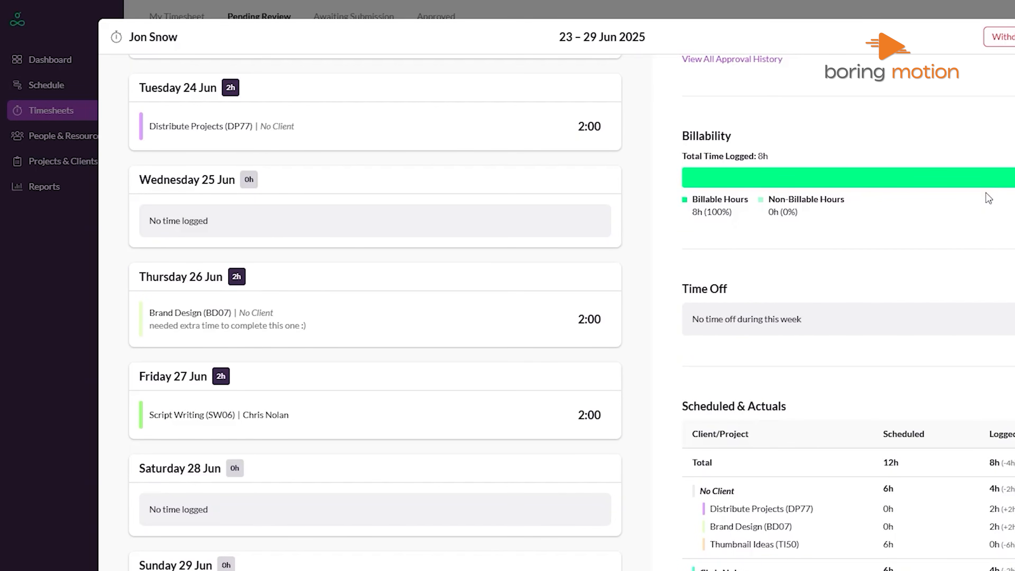
pyautogui.scroll(3, 988, 202)
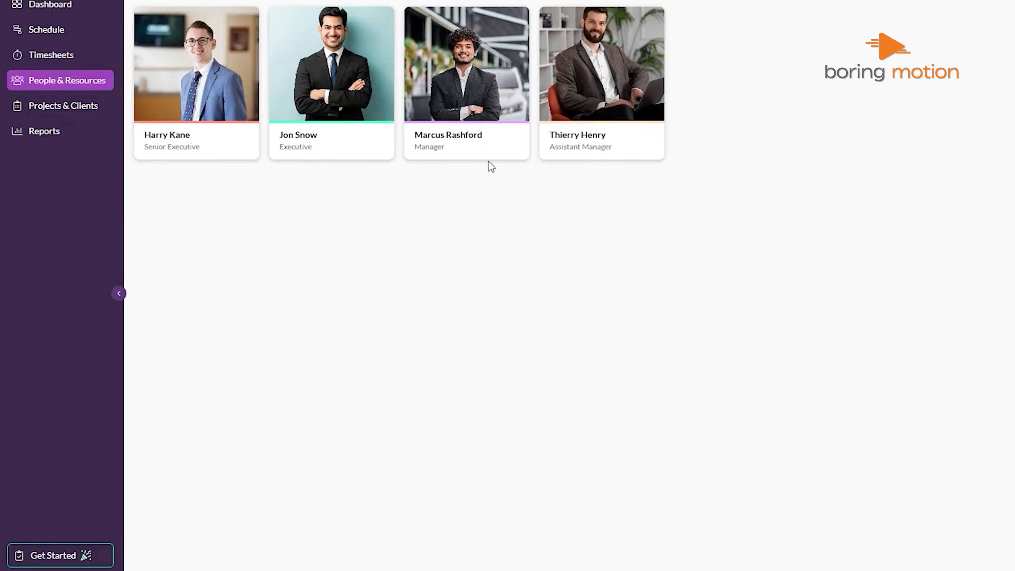
# - View the profile details of the Manager and the Assistant Manager among the team's people
pyautogui.click(476, 148)
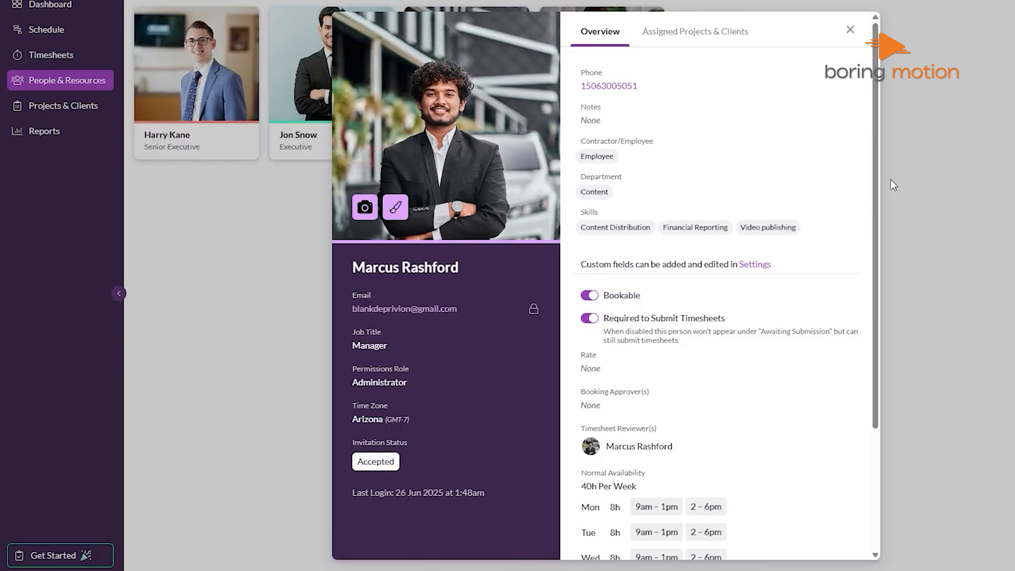
pyautogui.click(894, 185)
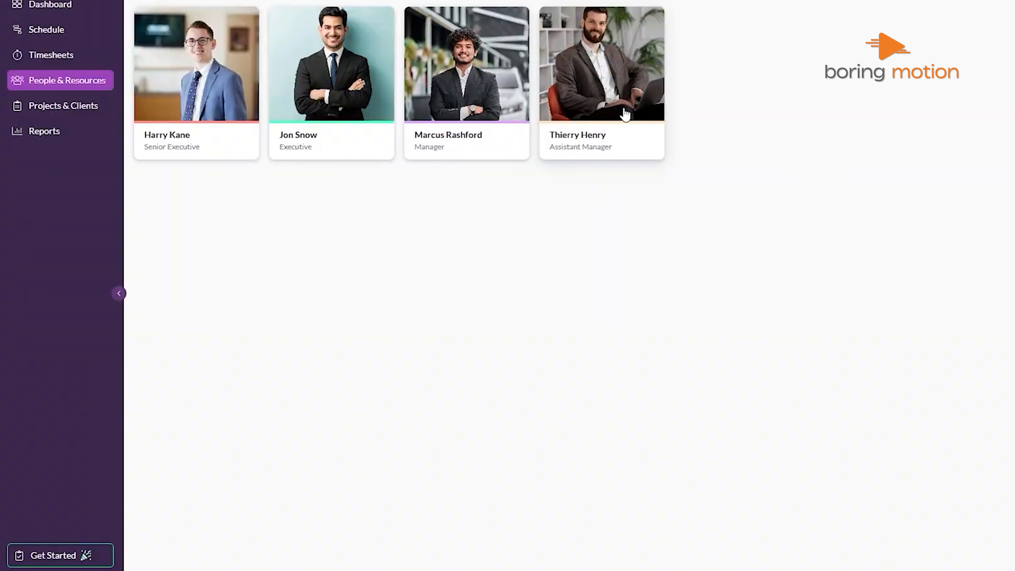
pyautogui.click(624, 113)
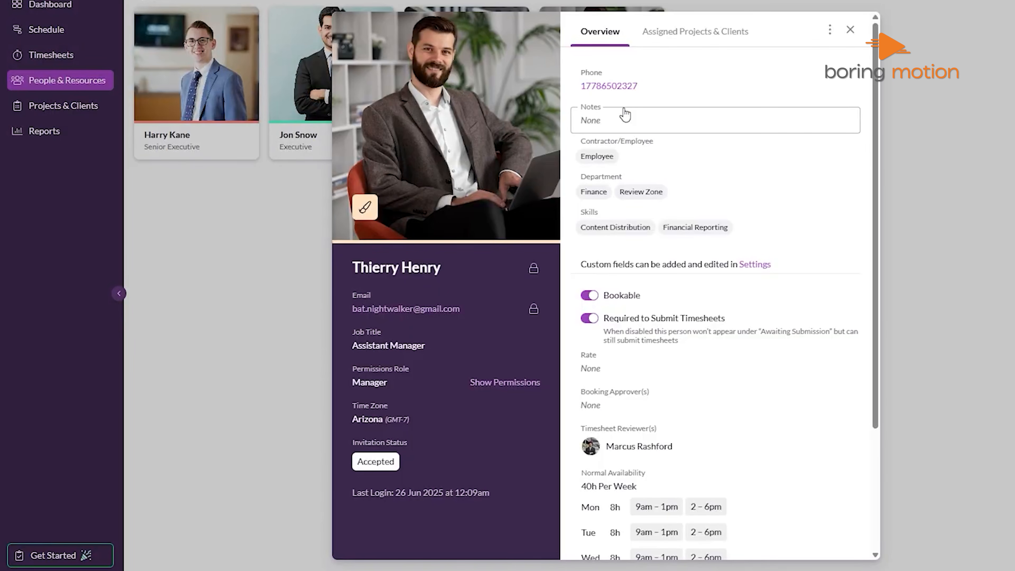
pyautogui.click(903, 155)
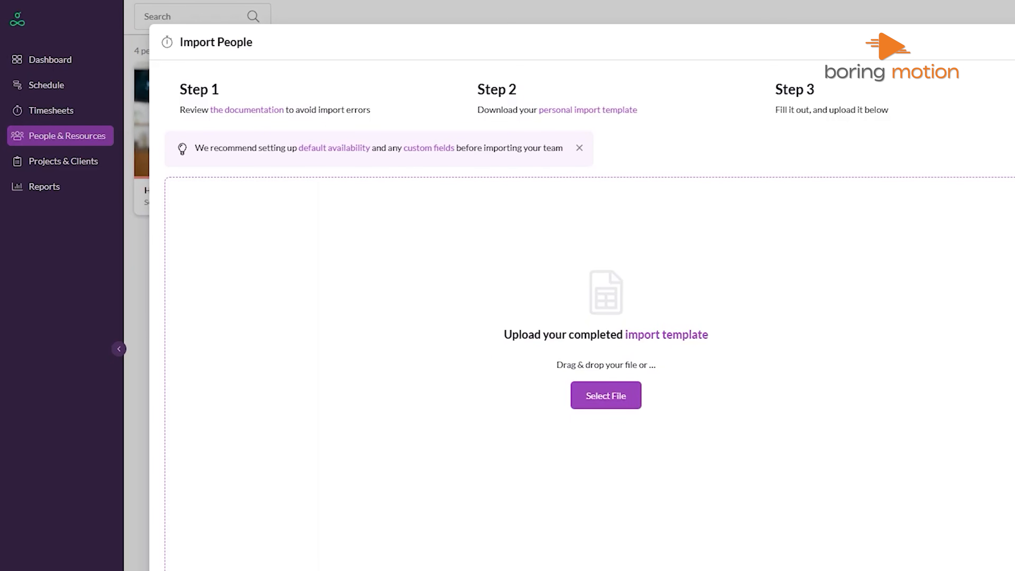
pyautogui.click(607, 397)
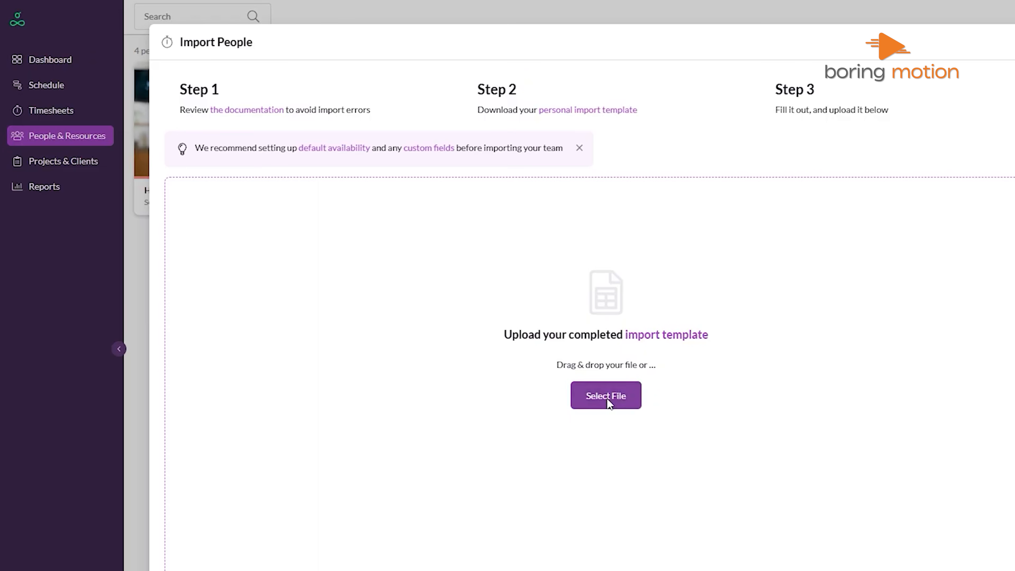
pyautogui.click(348, 114)
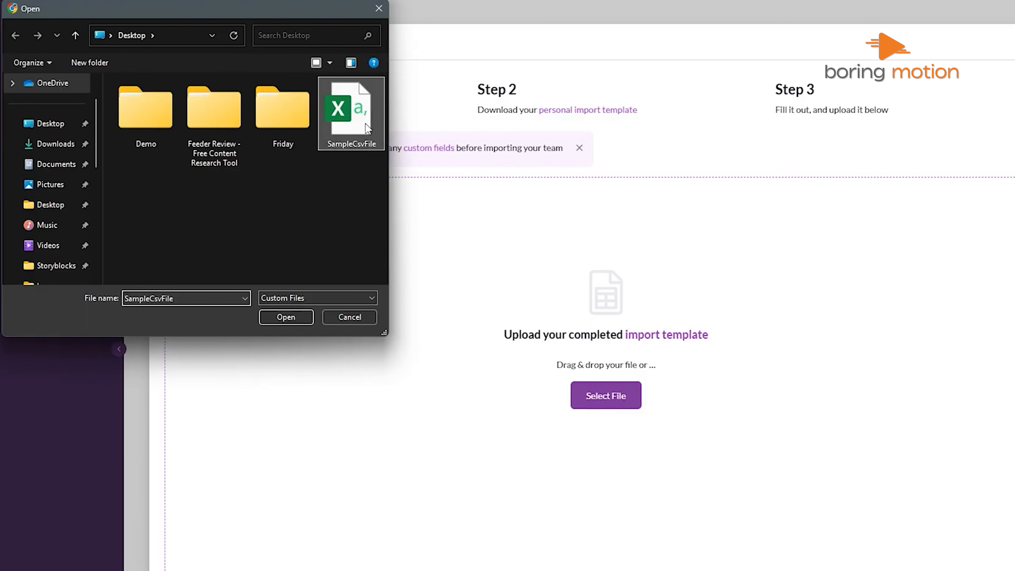
pyautogui.click(291, 314)
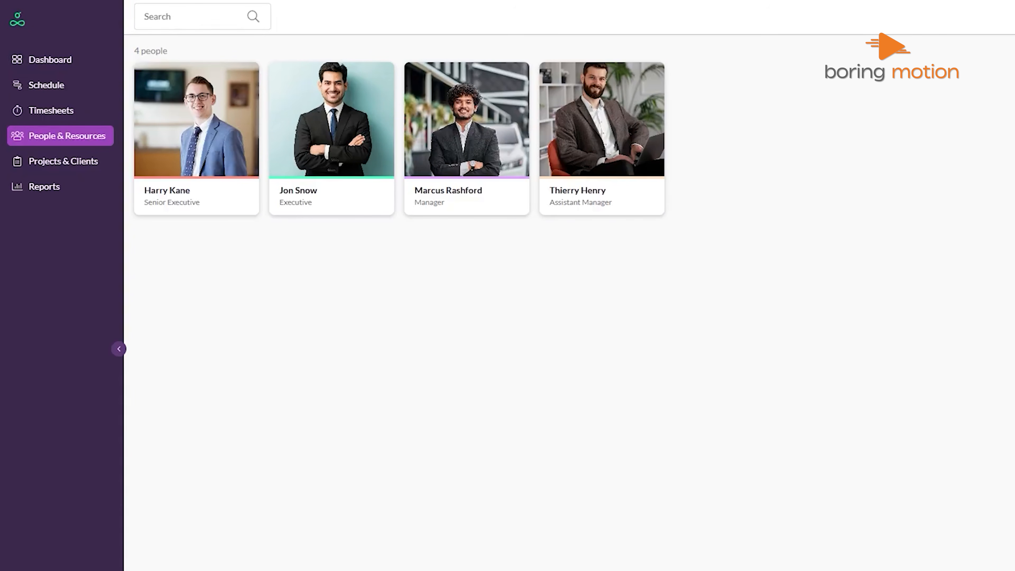
pyautogui.click(212, 169)
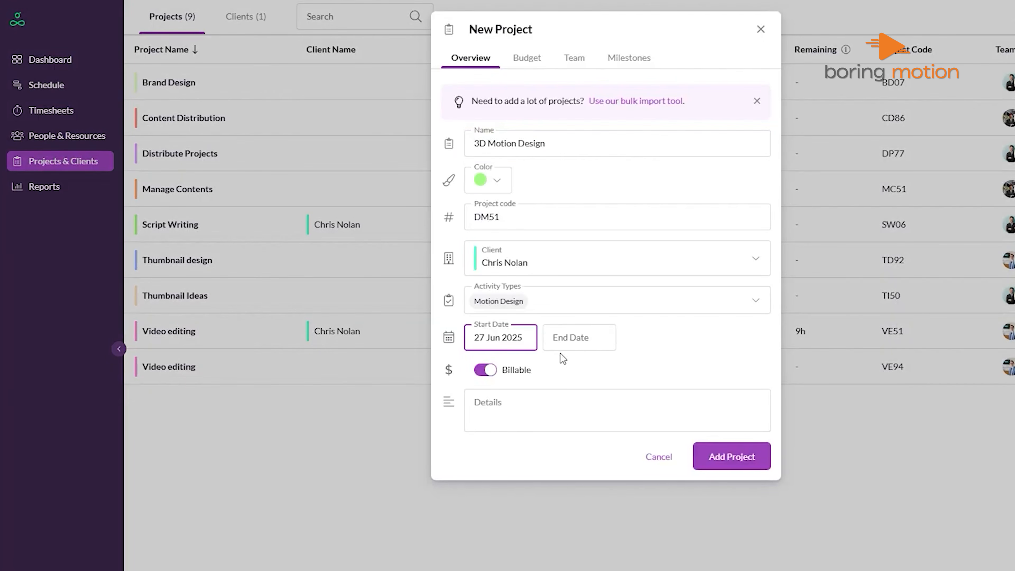
# - Set the new 3D Motion Design project's end date to 27 Jun 2025 and add the project
pyautogui.click(565, 339)
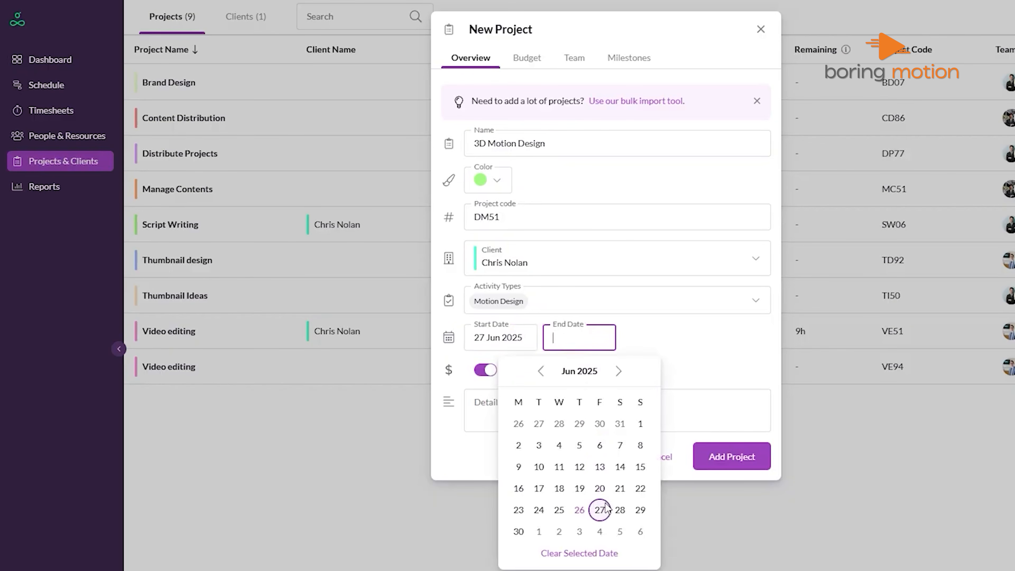
pyautogui.click(600, 510)
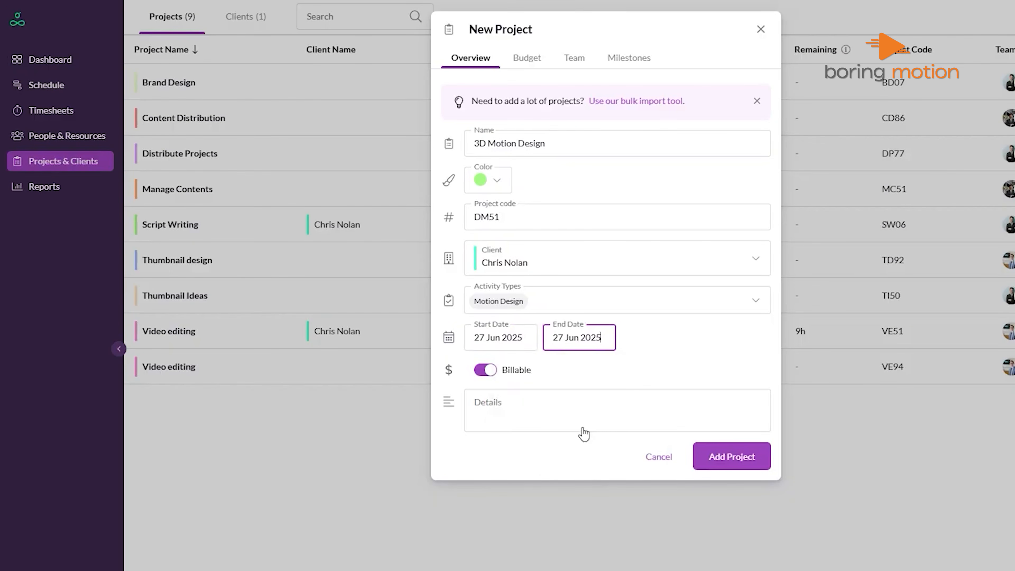
pyautogui.click(561, 380)
pyautogui.click(732, 456)
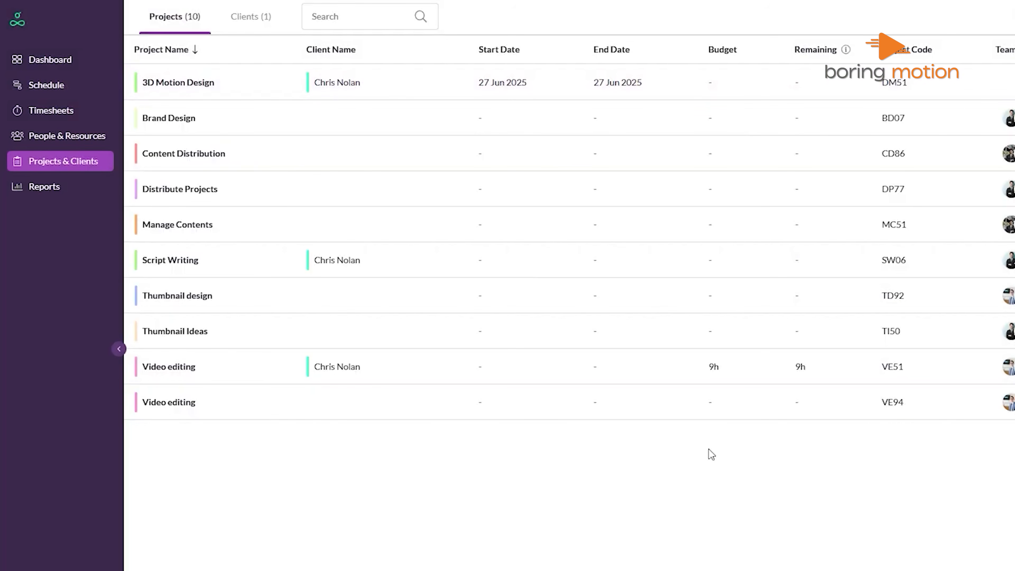
# - Assign the Senior Executive to the 3D Motion Design project's team, and check the team shown in the project list
pyautogui.click(528, 95)
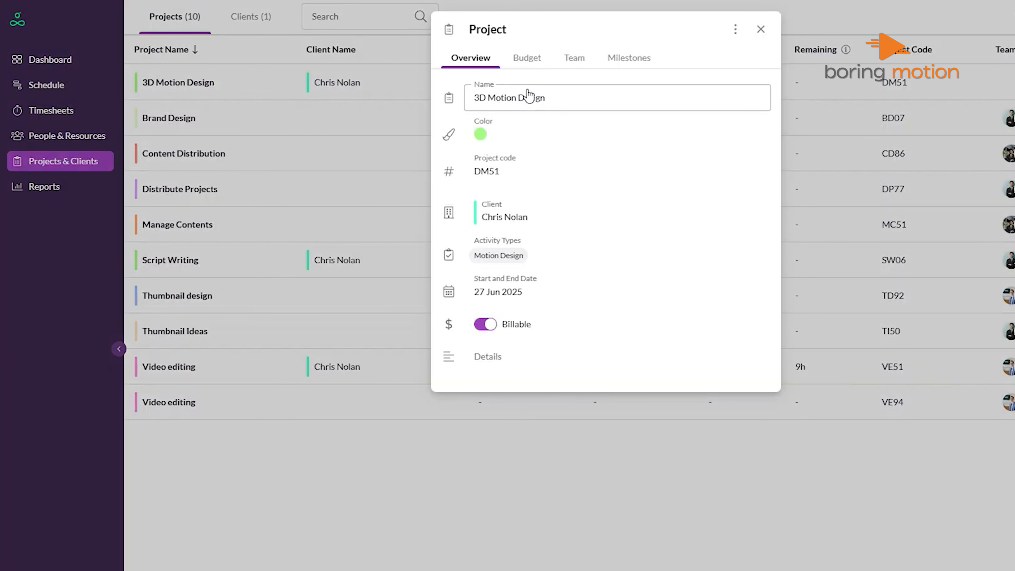
pyautogui.click(568, 64)
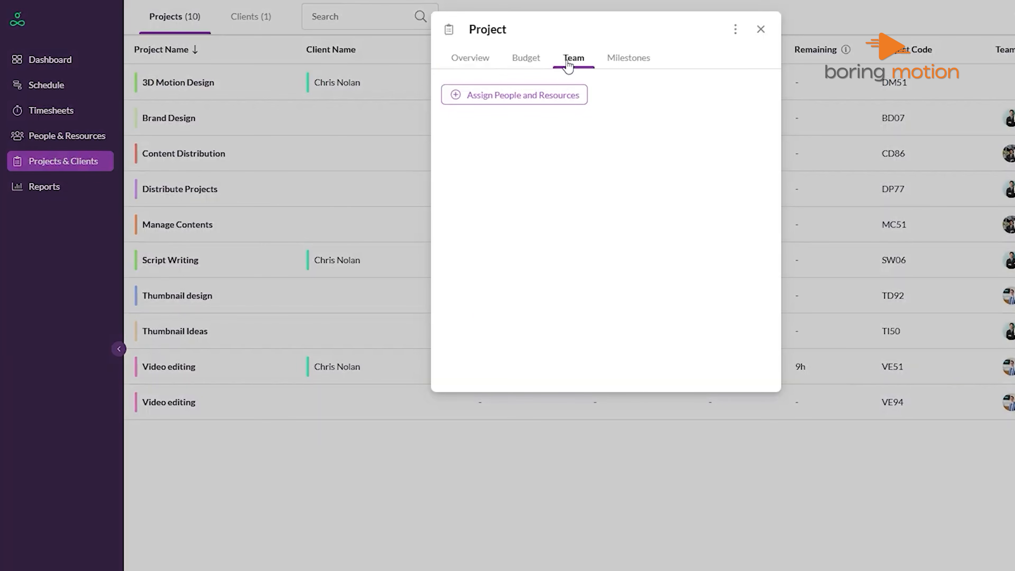
pyautogui.click(560, 94)
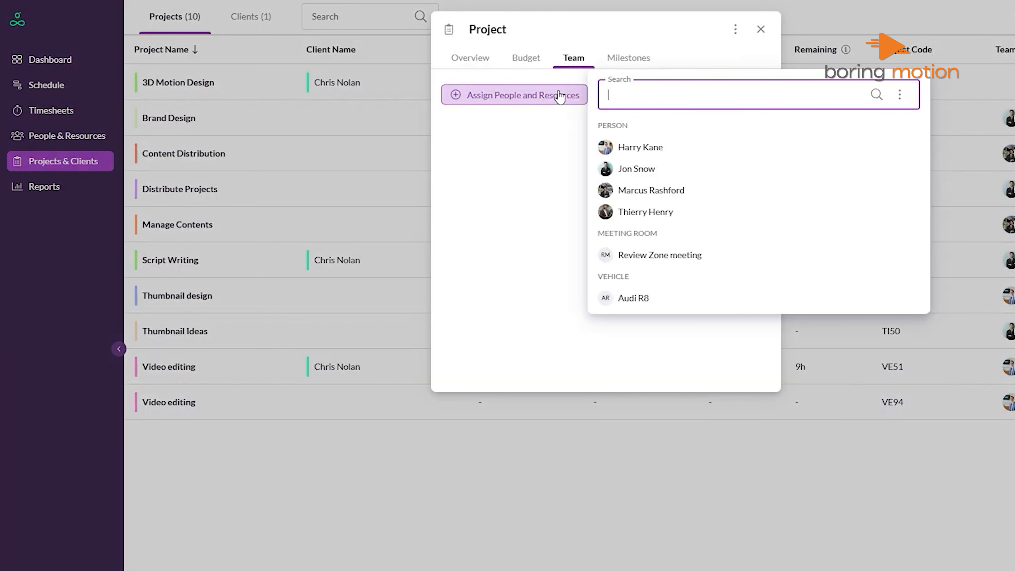
pyautogui.click(638, 149)
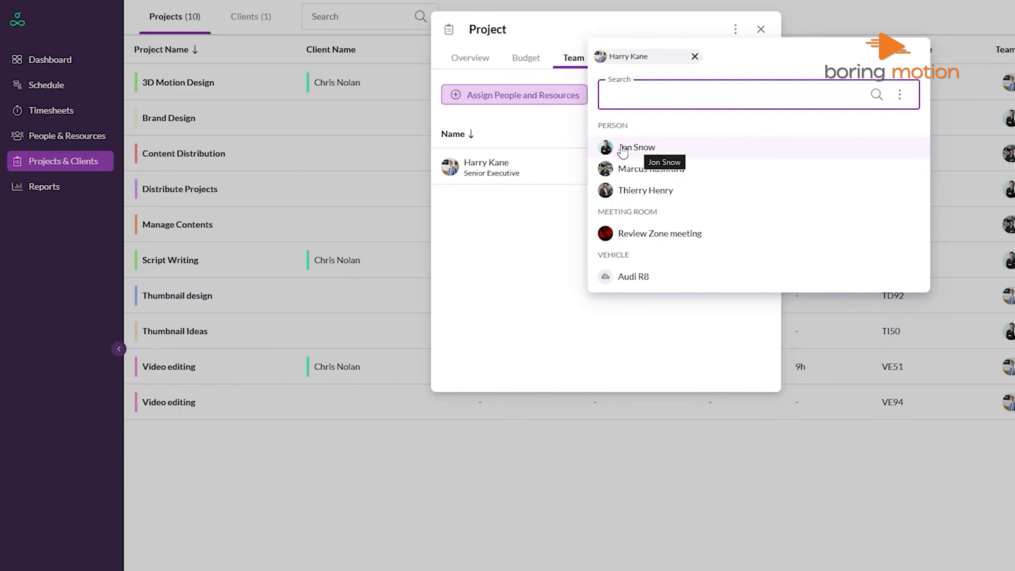
pyautogui.click(540, 209)
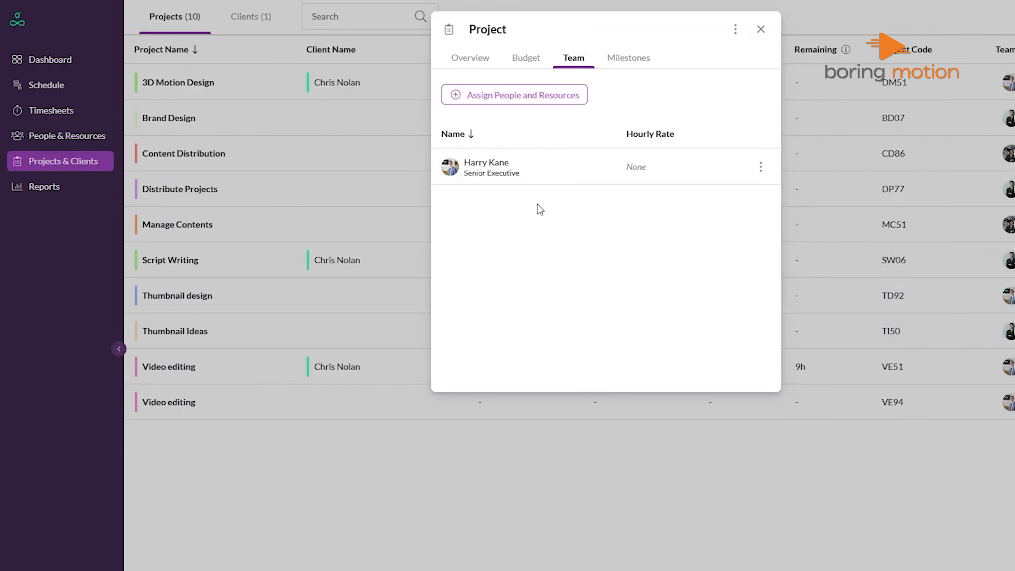
pyautogui.click(759, 30)
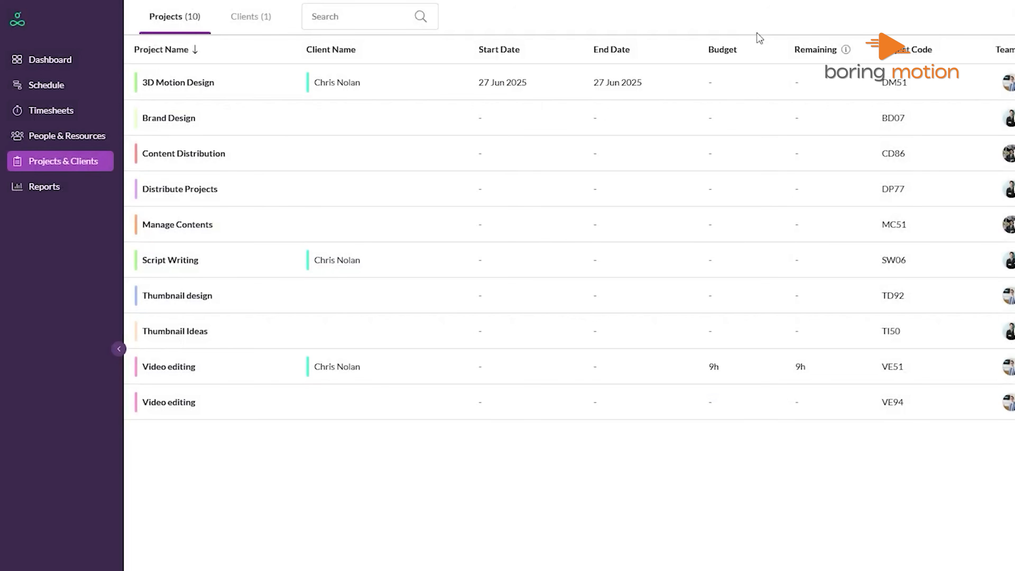
pyautogui.click(1012, 86)
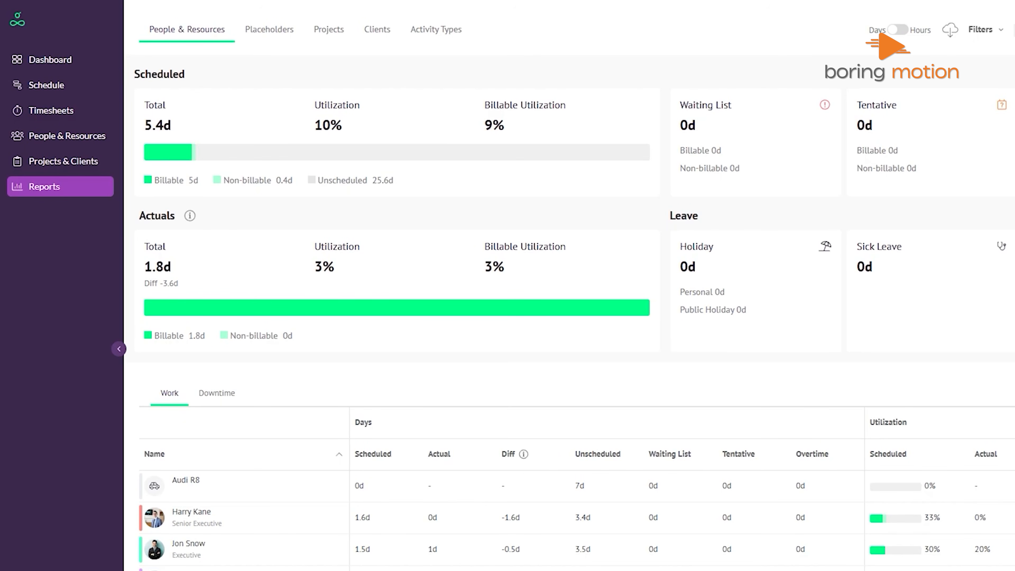
# - View the Placeholders, Clients and Activity Types reports, and return to the People & Resources report
pyautogui.click(285, 36)
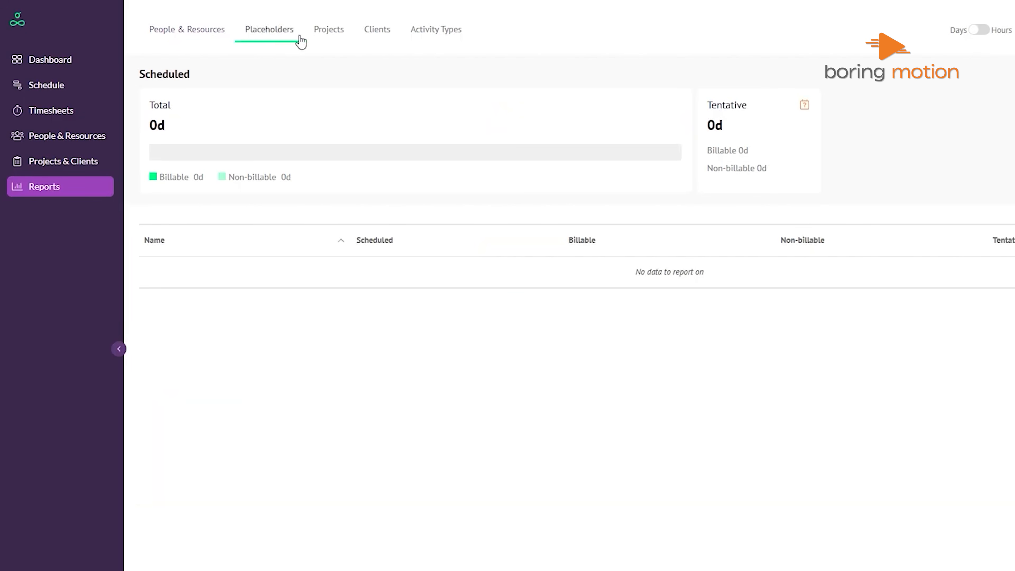
pyautogui.click(382, 35)
pyautogui.click(424, 36)
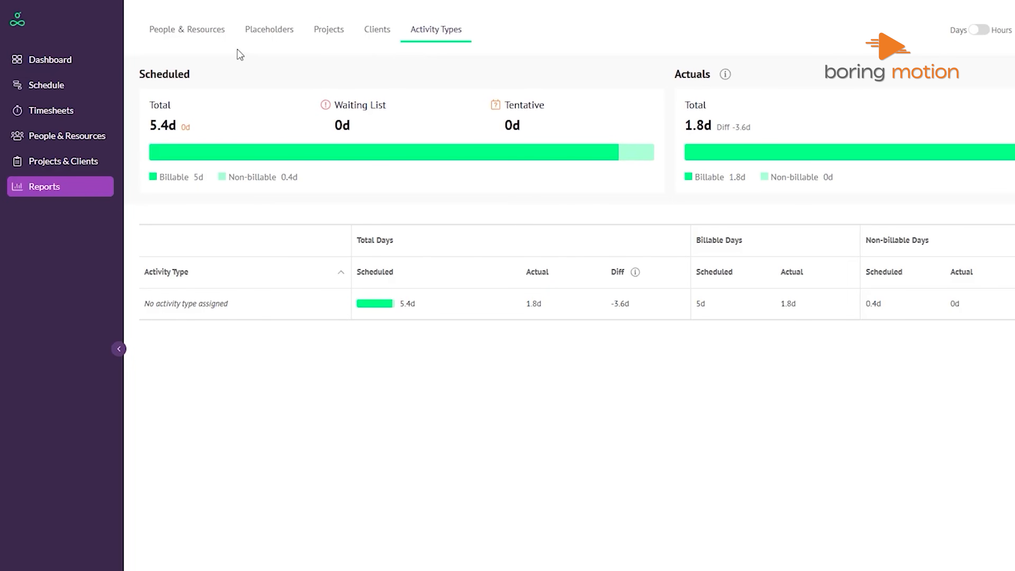
pyautogui.click(179, 39)
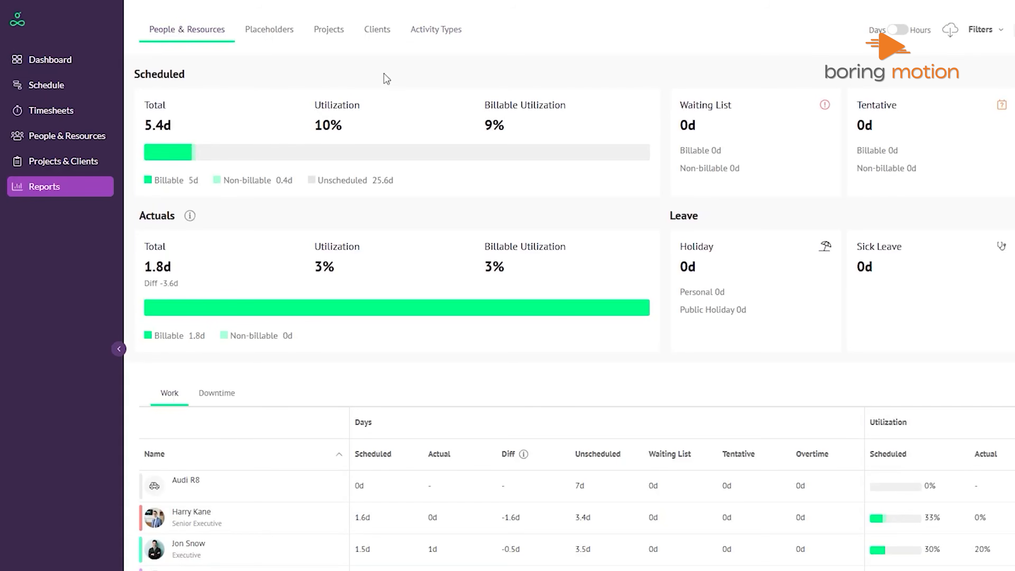
# - Compare the People & Resources report in days and hours, view its filter options, and leave the report in hours
pyautogui.click(907, 33)
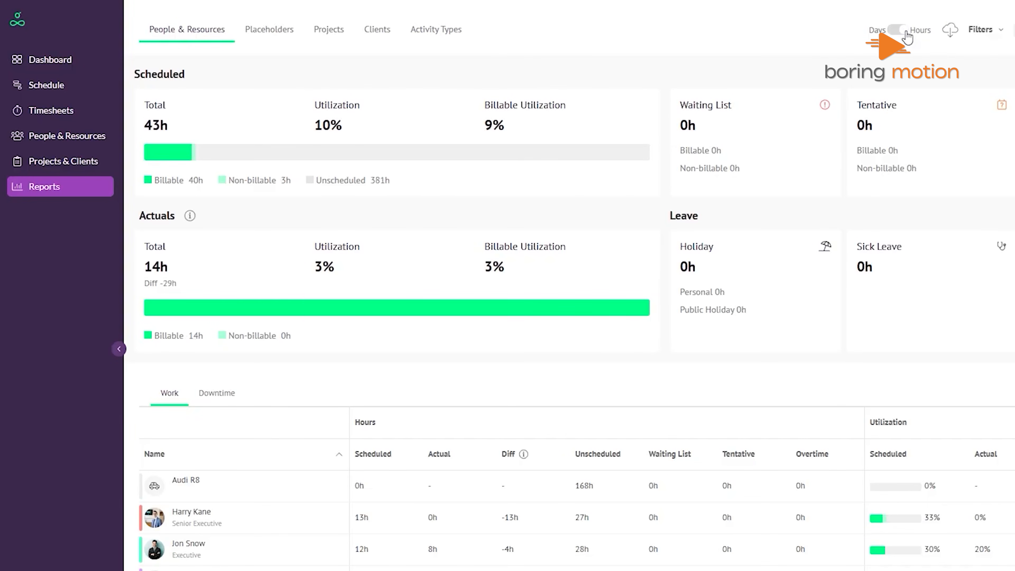
pyautogui.click(907, 33)
pyautogui.click(1004, 32)
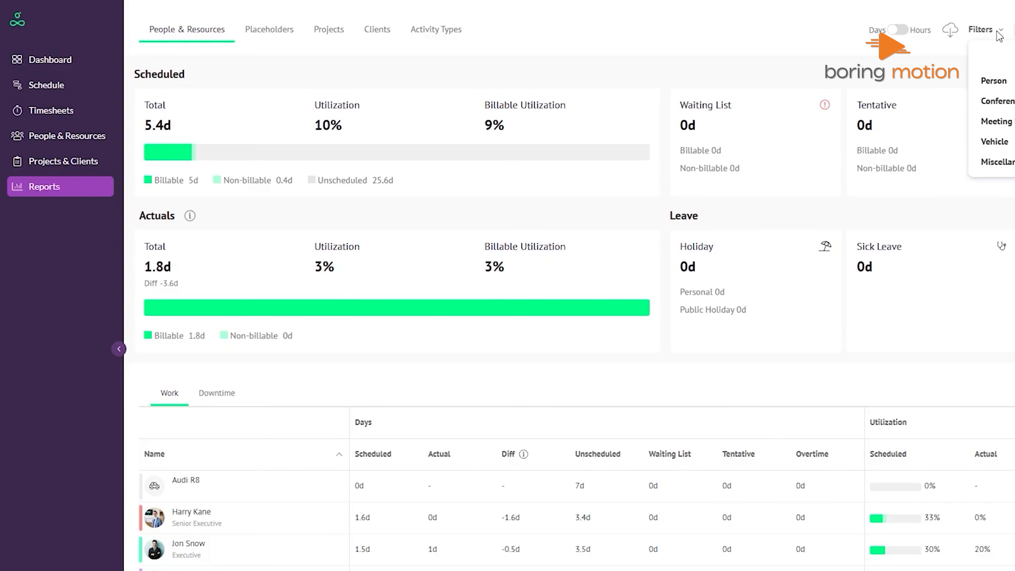
pyautogui.click(898, 29)
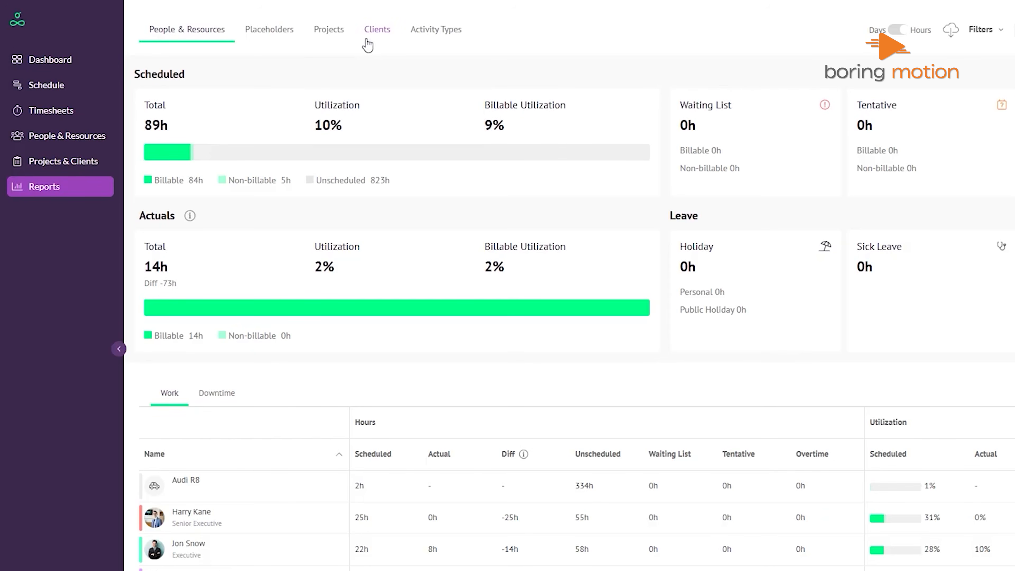
# - View the Clients report, and open the 23–29 Jun 2025 Bookings Data file from the downloaded report archive in Excel
pyautogui.click(375, 38)
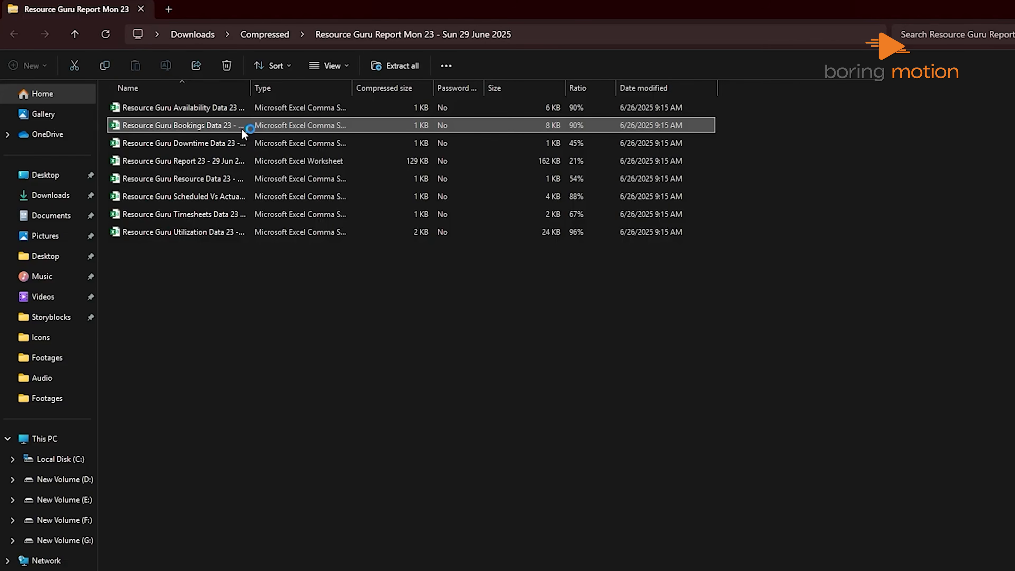
pyautogui.doubleClick(250, 127)
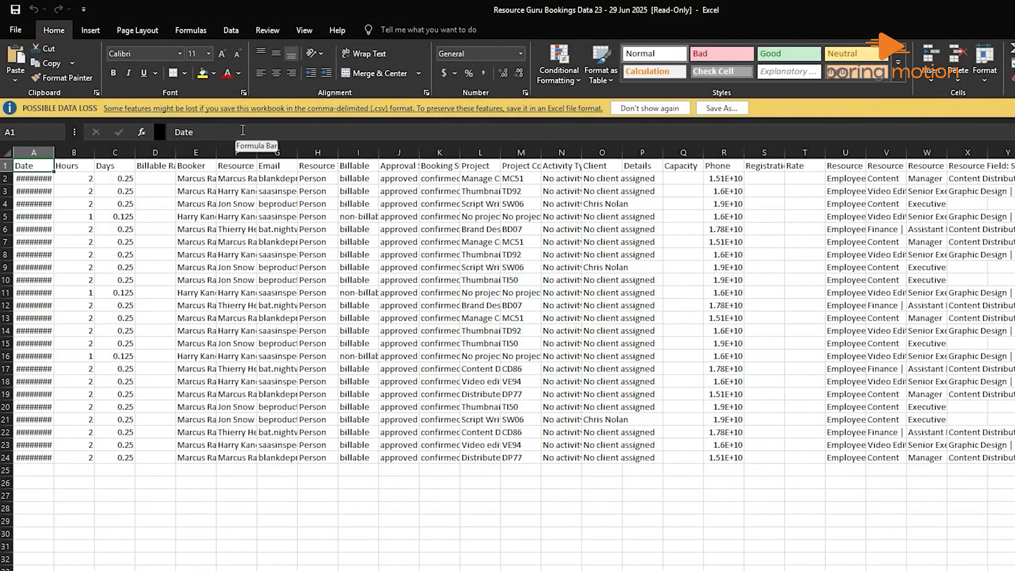